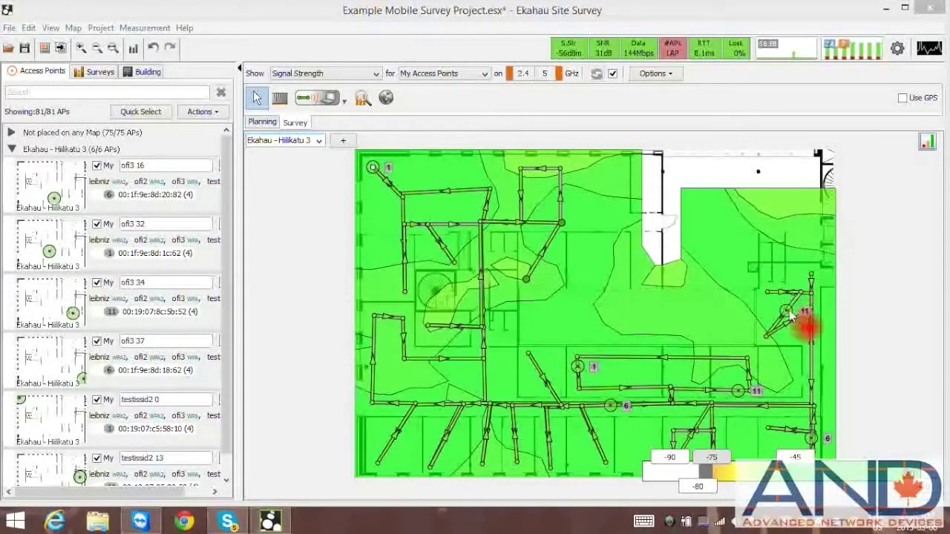
# Try the Detailed heat map visualization, then switch it back to Smooth mode.
pyautogui.click(670, 77)
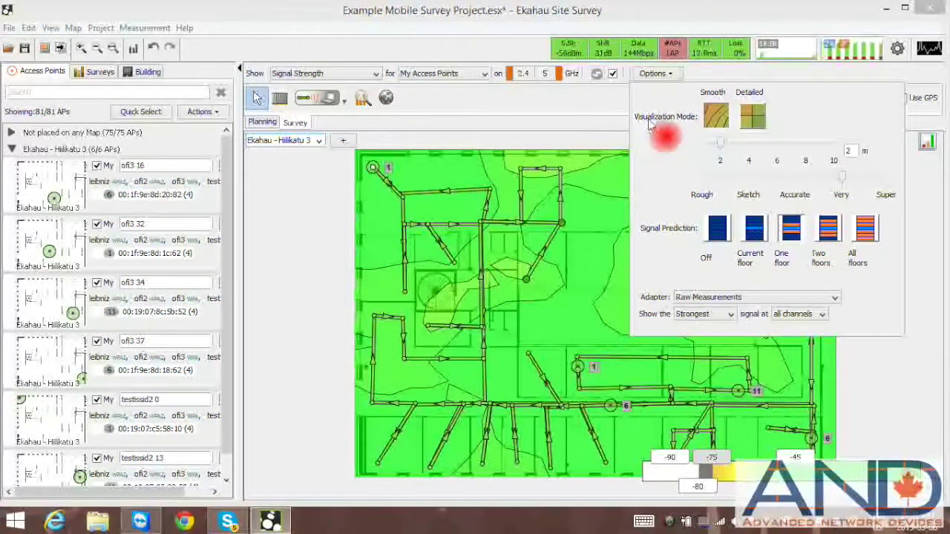
pyautogui.click(751, 117)
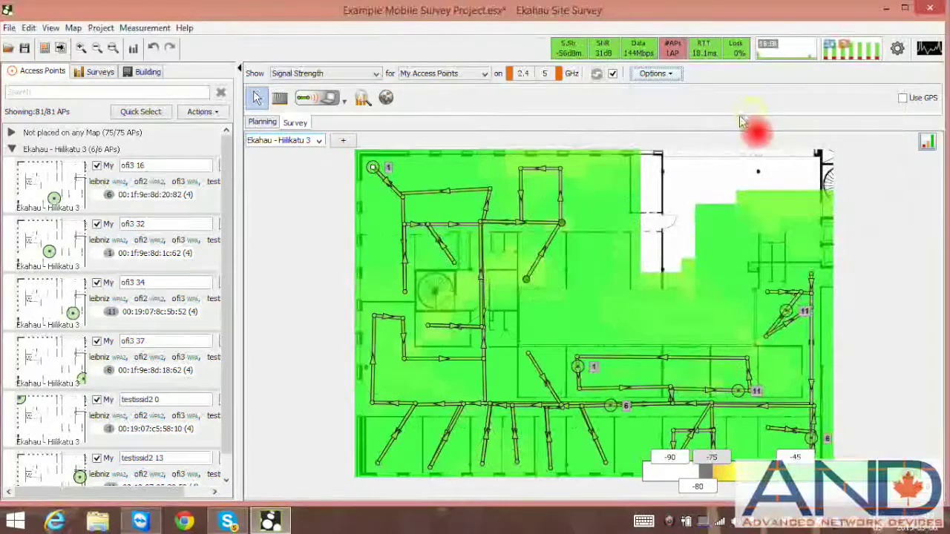
pyautogui.click(656, 73)
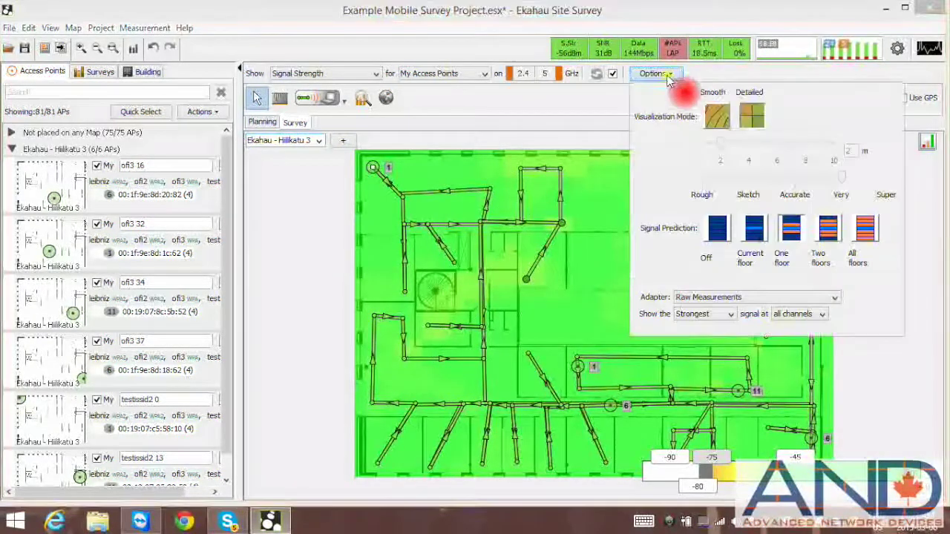
pyautogui.click(717, 117)
pyautogui.click(656, 74)
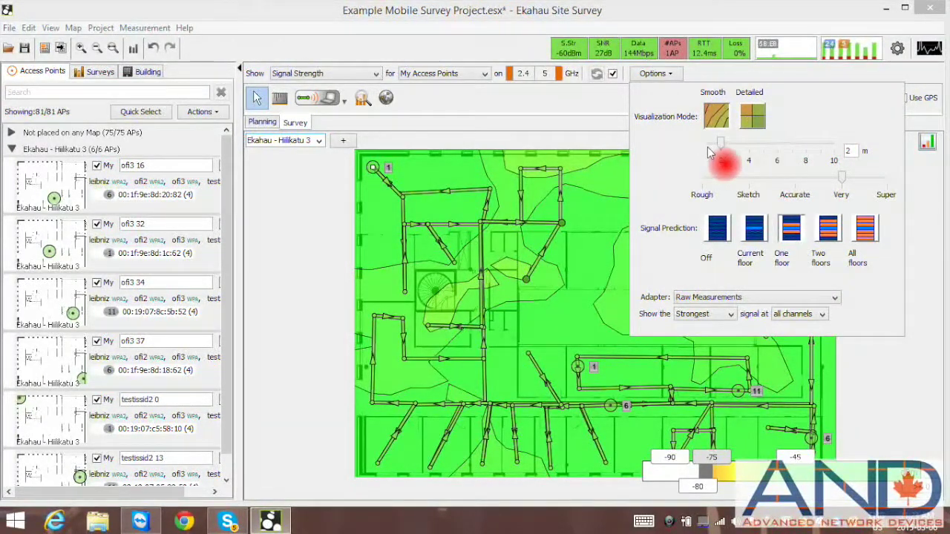
# Preview a 1 m grid and Super quality, leaving the heat map at 2 m and Very.
pyautogui.moveTo(723, 149); pyautogui.dragTo(705, 144)
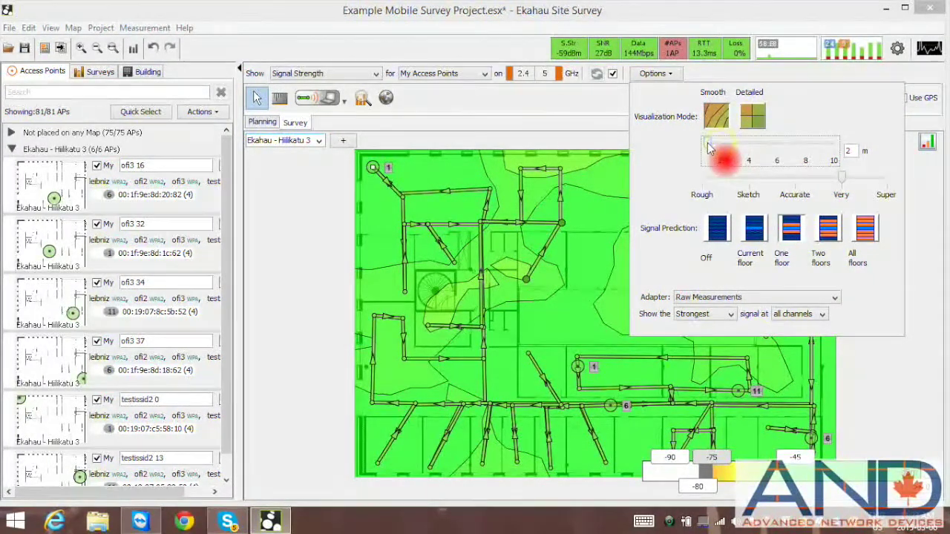
pyautogui.click(675, 75)
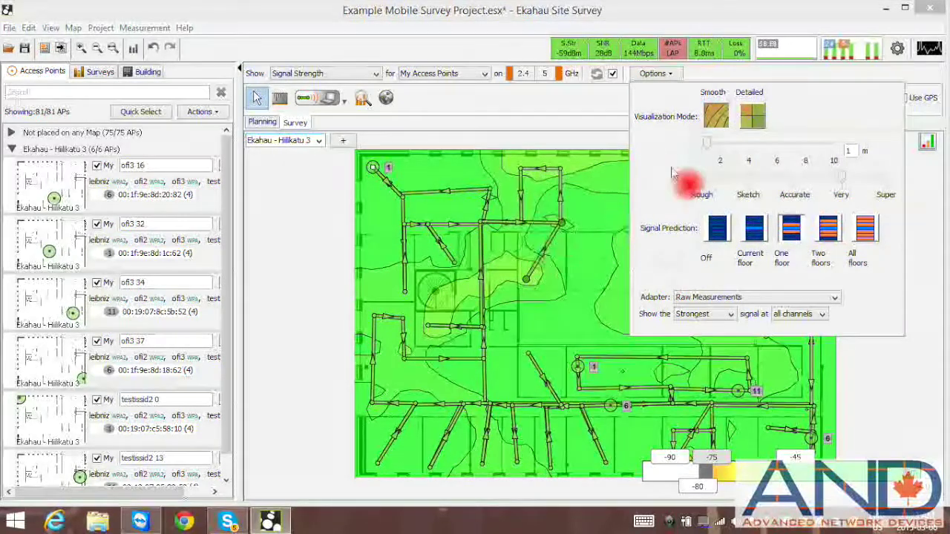
pyautogui.moveTo(696, 150); pyautogui.dragTo(722, 149)
pyautogui.click(669, 74)
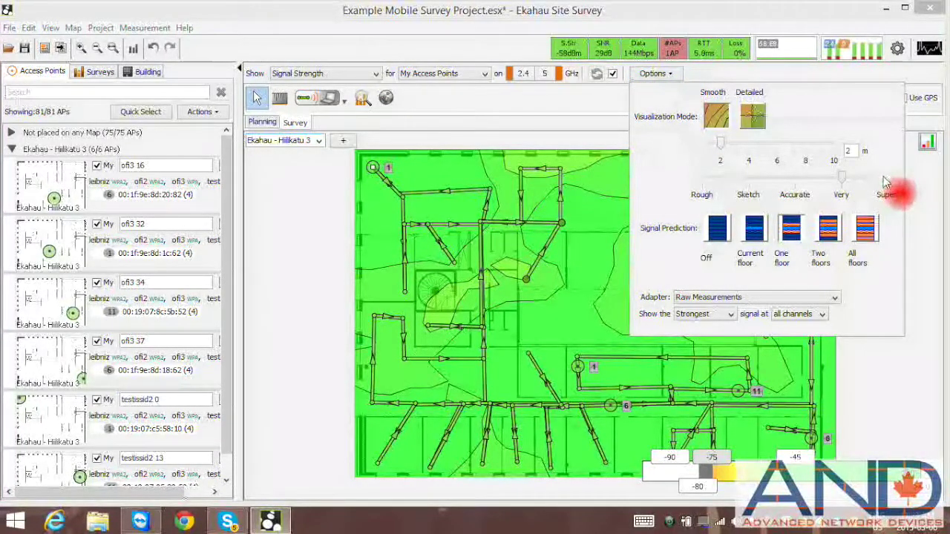
pyautogui.click(885, 180)
pyautogui.click(655, 73)
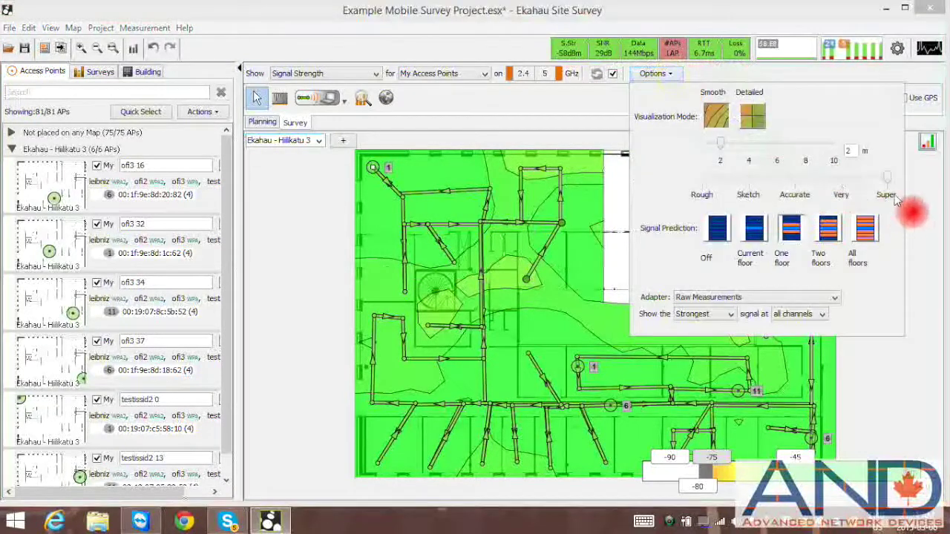
pyautogui.moveTo(887, 178); pyautogui.dragTo(842, 179)
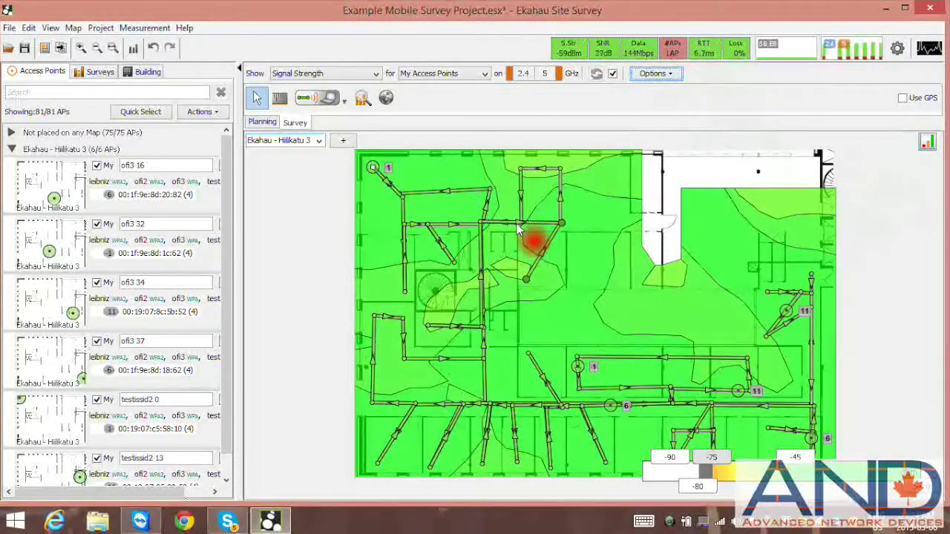
# Read the Signal Strength tooltips showing access points and levels at spots on the floor plan.
pyautogui.moveTo(414, 206)
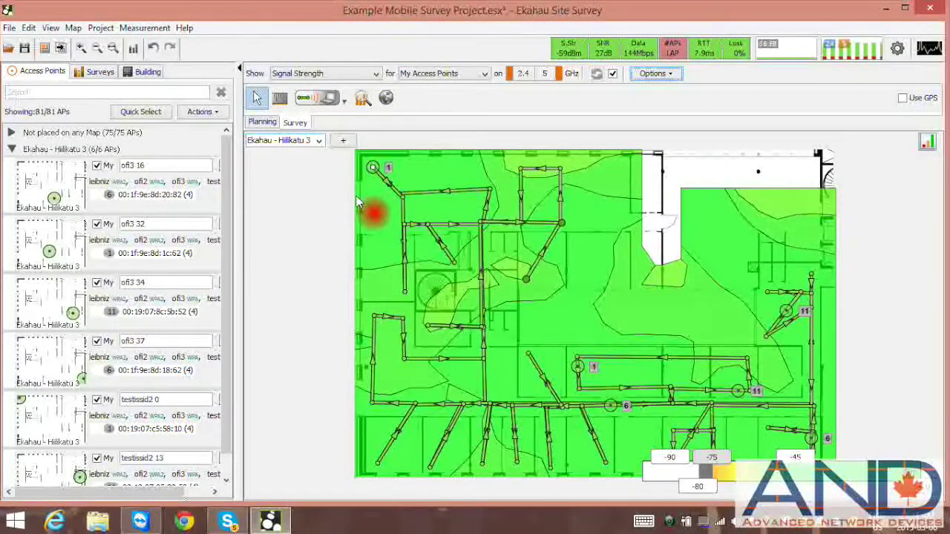
pyautogui.click(658, 73)
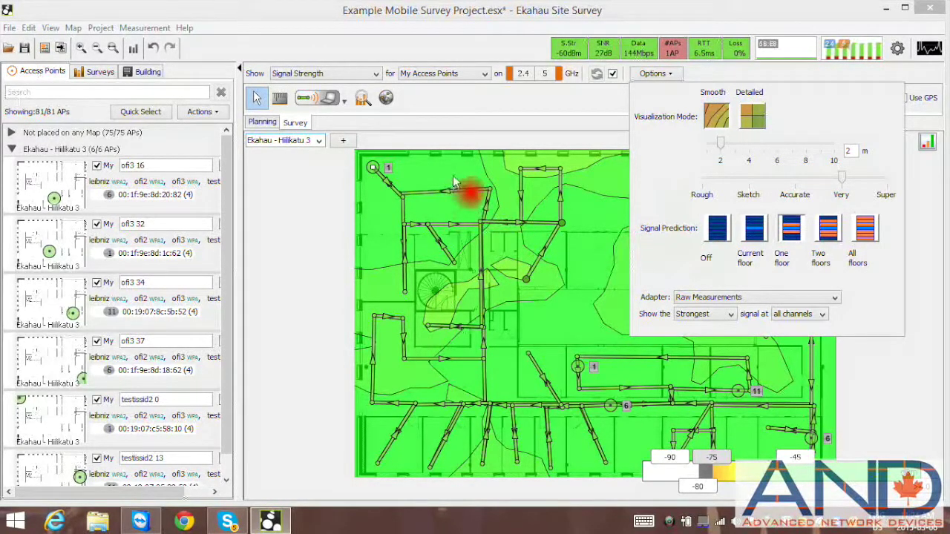
pyautogui.moveTo(455, 182)
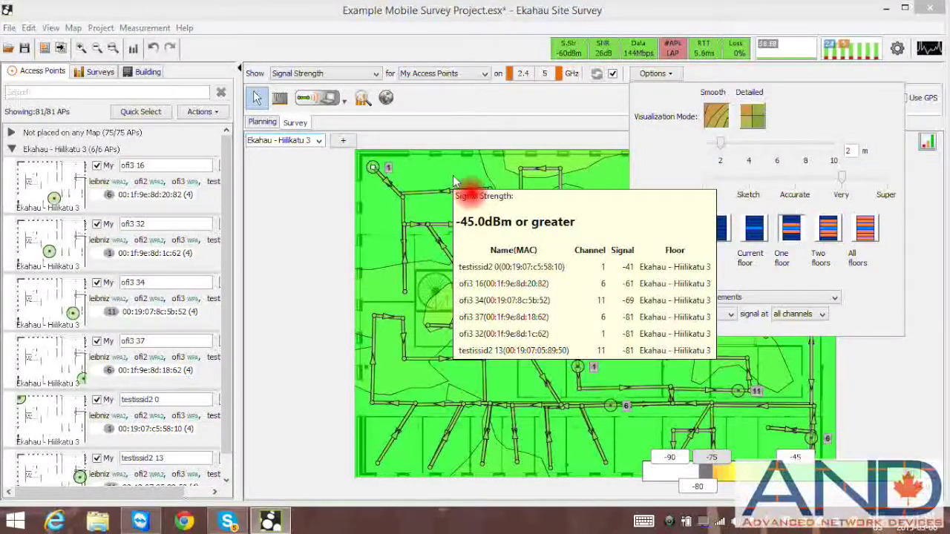
pyautogui.moveTo(422, 176)
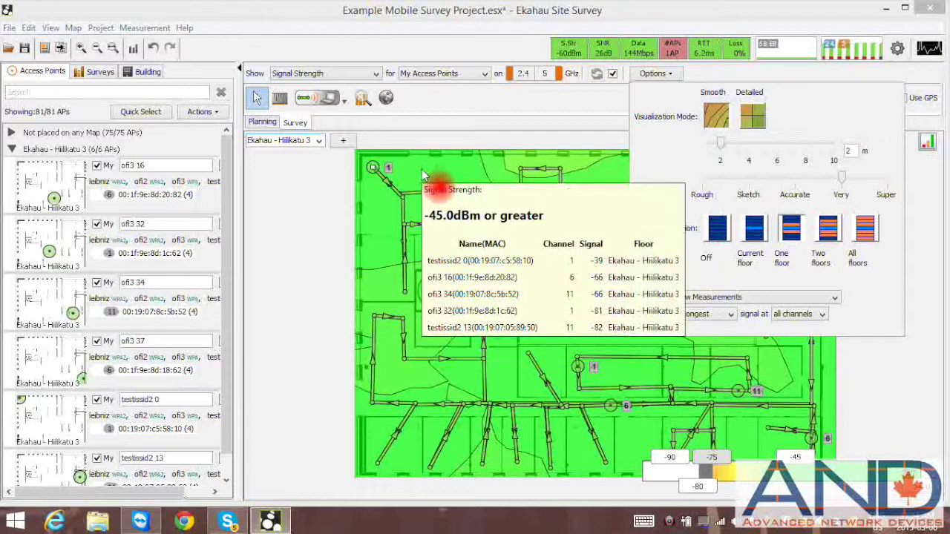
# After previewing prediction off, set Super quality, a 1 m grid and One floor prediction.
pyautogui.click(717, 232)
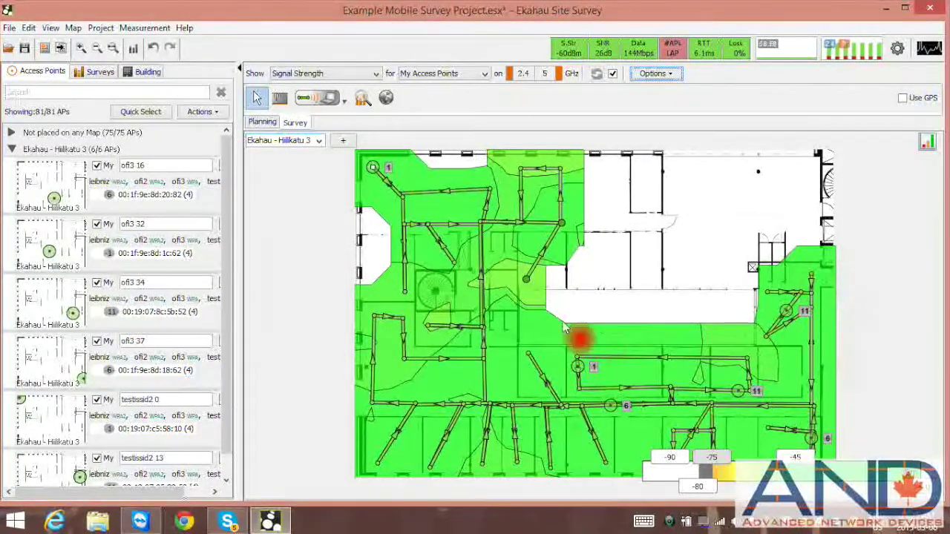
pyautogui.click(670, 74)
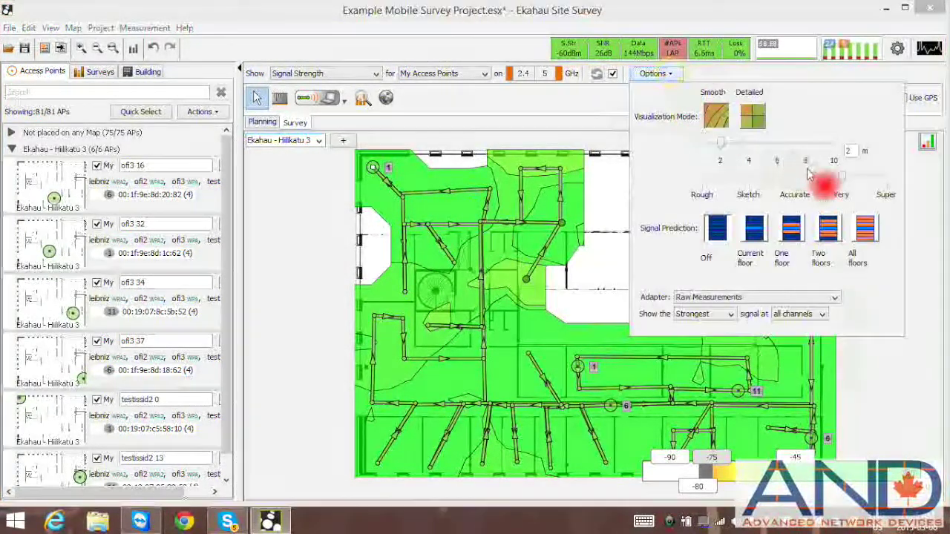
pyautogui.moveTo(847, 178); pyautogui.dragTo(889, 180)
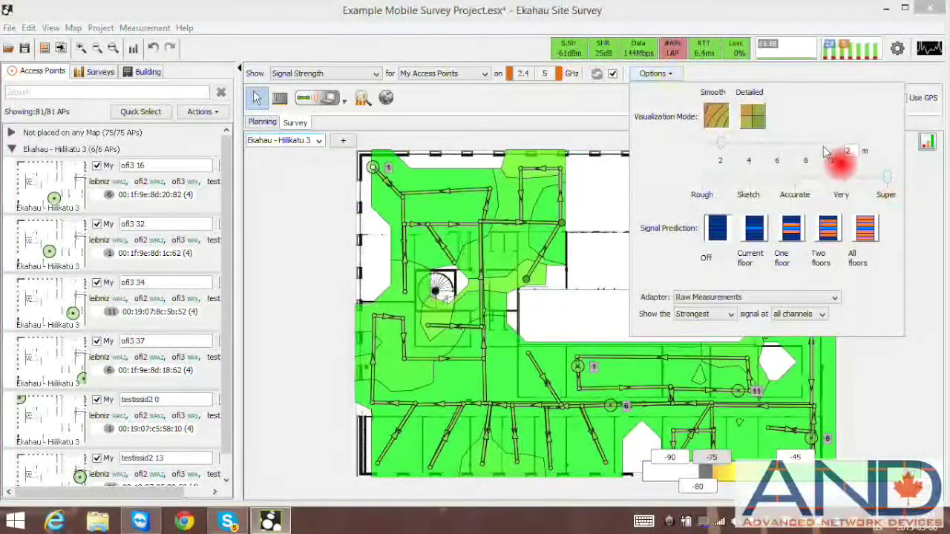
pyautogui.moveTo(831, 146); pyautogui.dragTo(703, 146)
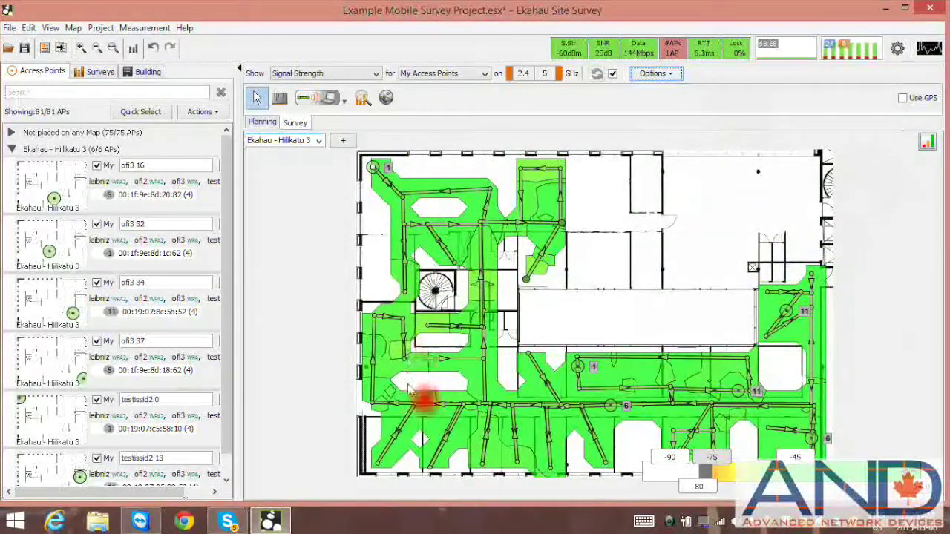
pyautogui.click(654, 73)
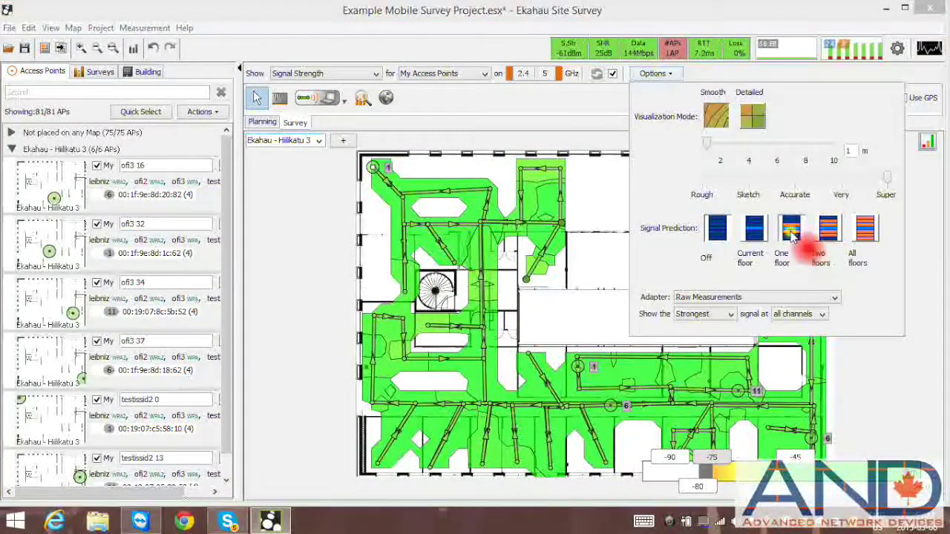
pyautogui.click(791, 236)
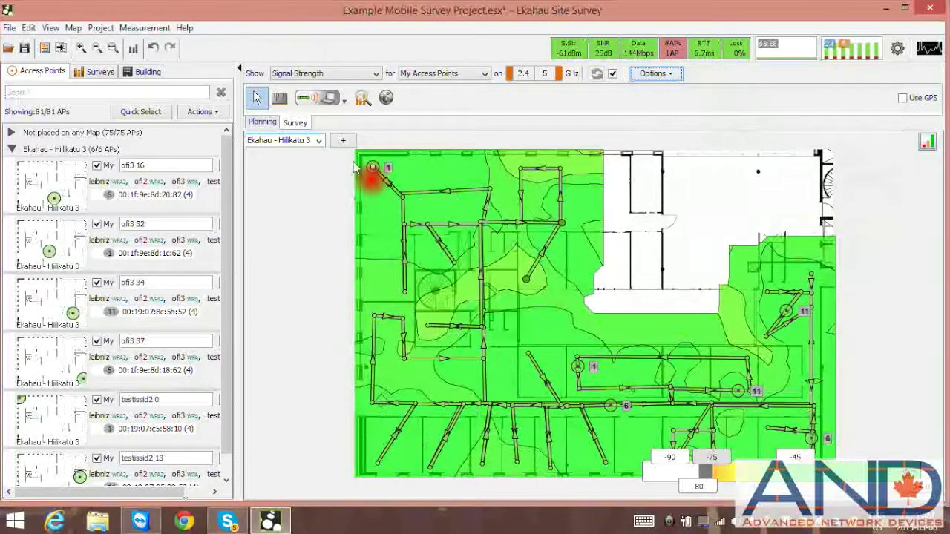
# Drag access point 1 around the floor to preview coverage, then return it top-left.
pyautogui.click(373, 170)
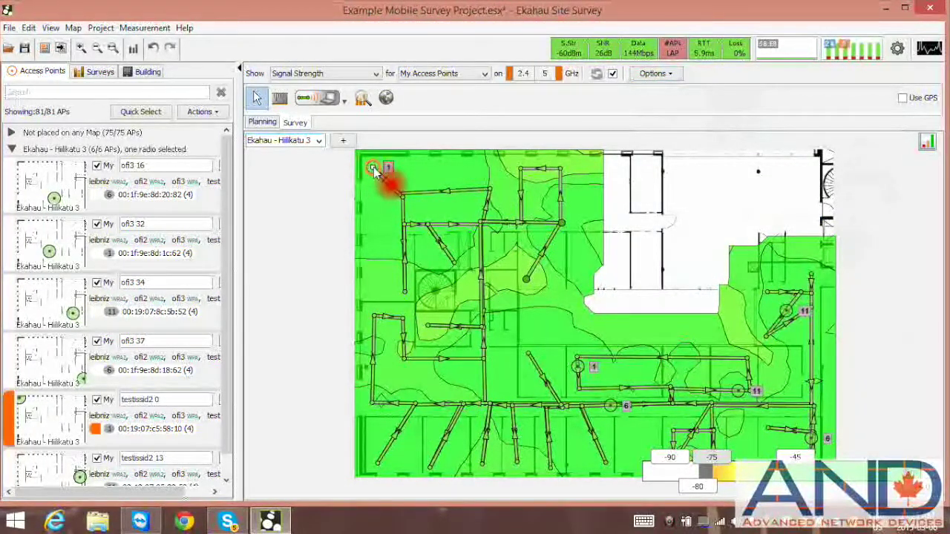
pyautogui.moveTo(376, 172); pyautogui.dragTo(380, 246)
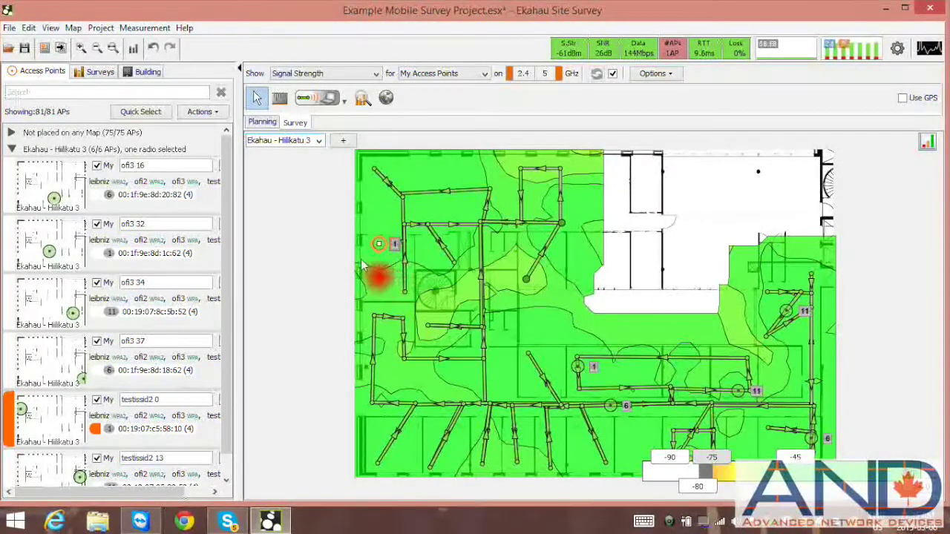
pyautogui.moveTo(439, 250); pyautogui.dragTo(524, 296)
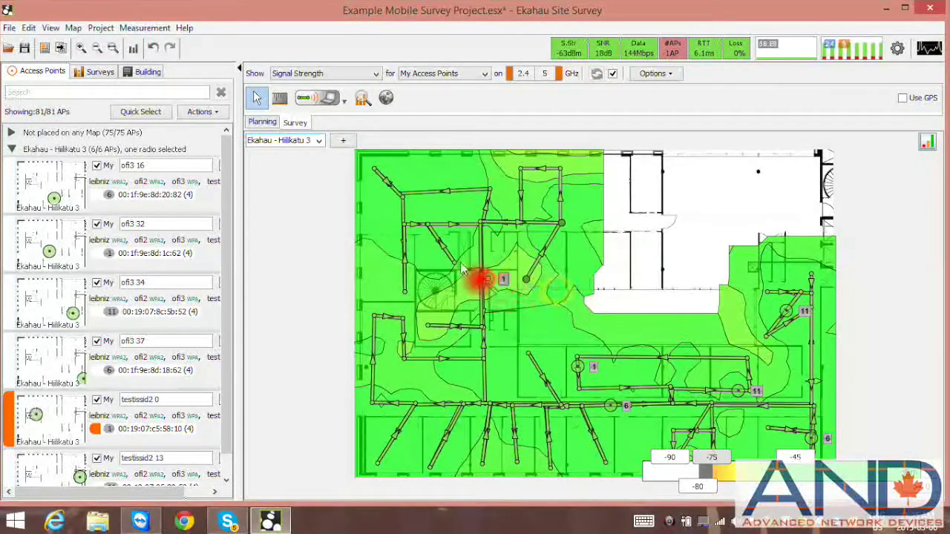
pyautogui.moveTo(461, 271); pyautogui.dragTo(370, 164)
pyautogui.click(613, 108)
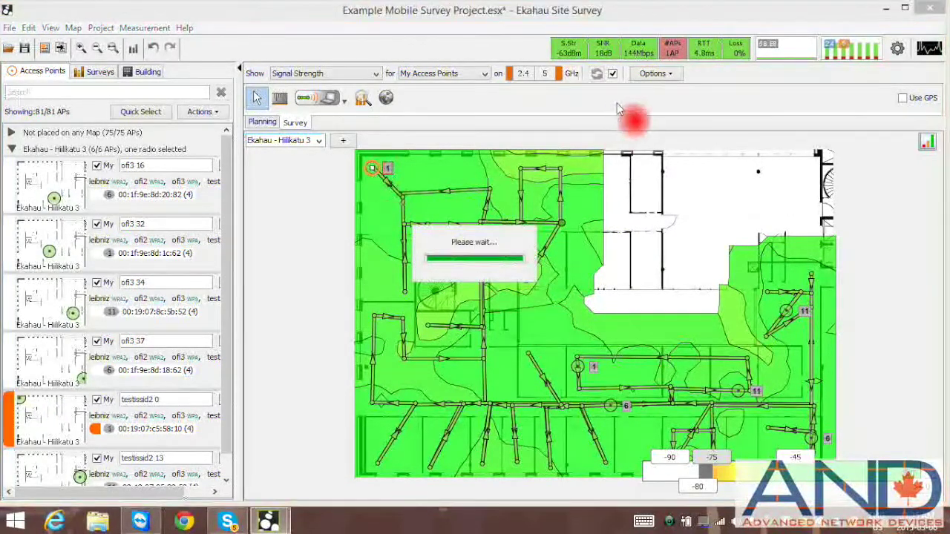
# With prediction off, move access point 1 out and back, then choose One floor prediction.
pyautogui.click(655, 74)
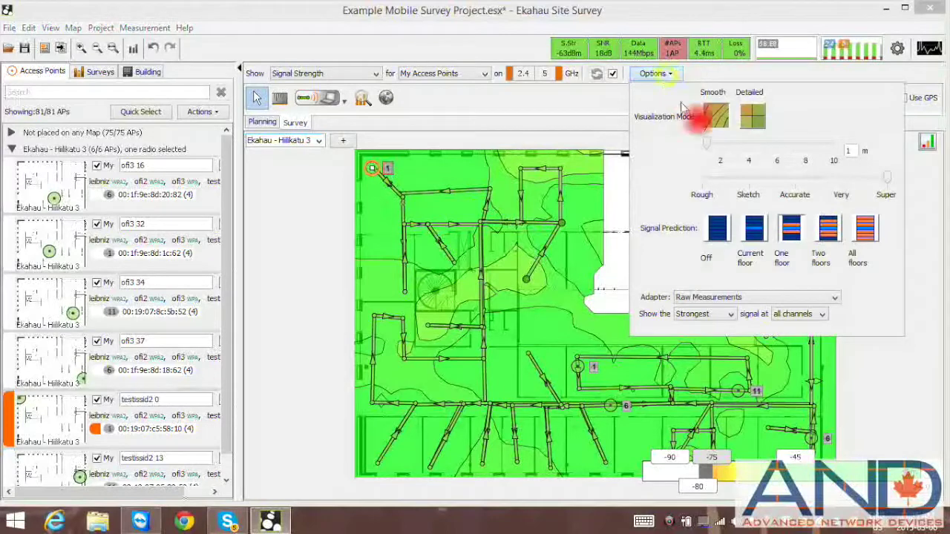
pyautogui.click(716, 230)
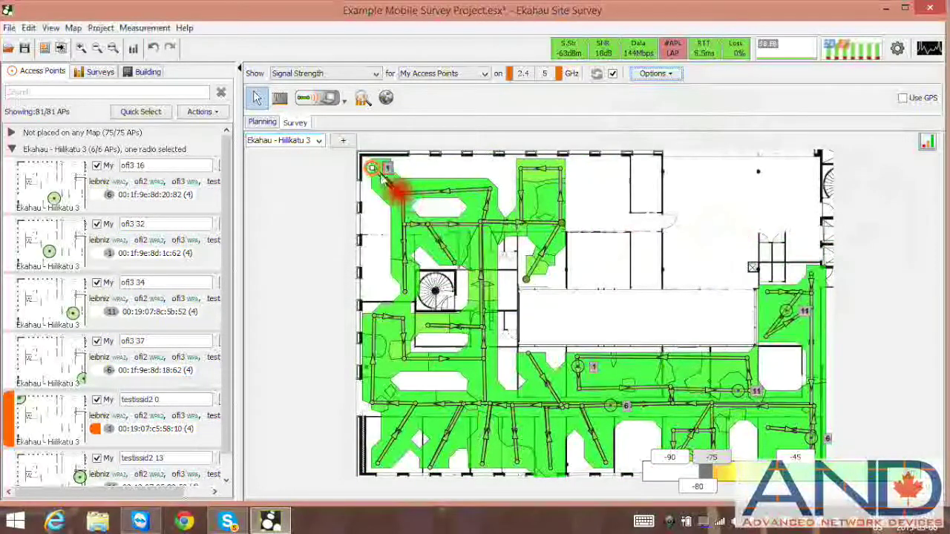
pyautogui.moveTo(381, 175)
pyautogui.mouseDown()
pyautogui.moveTo(376, 239)
pyautogui.moveTo(588, 255)
pyautogui.moveTo(583, 280)
pyautogui.moveTo(542, 303)
pyautogui.mouseUp()
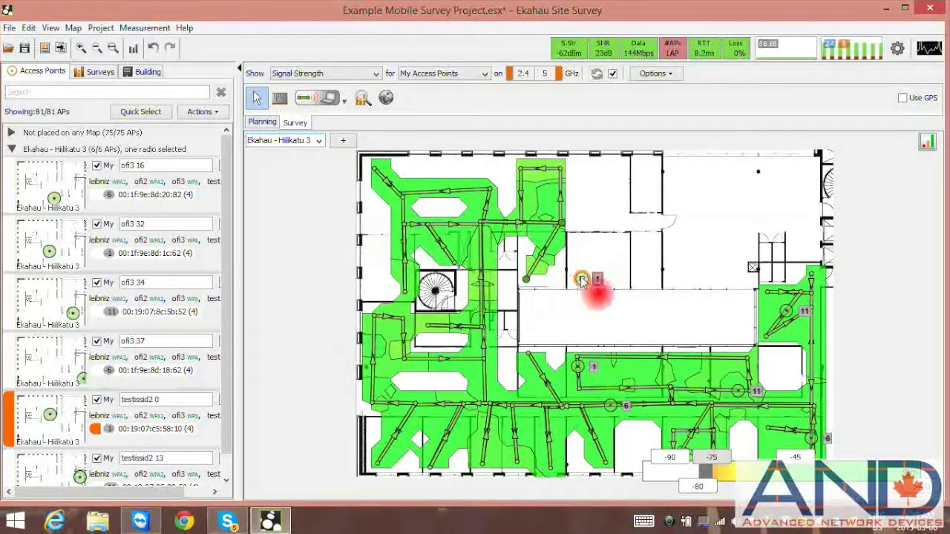
pyautogui.moveTo(582, 279); pyautogui.dragTo(376, 169)
pyautogui.click(655, 73)
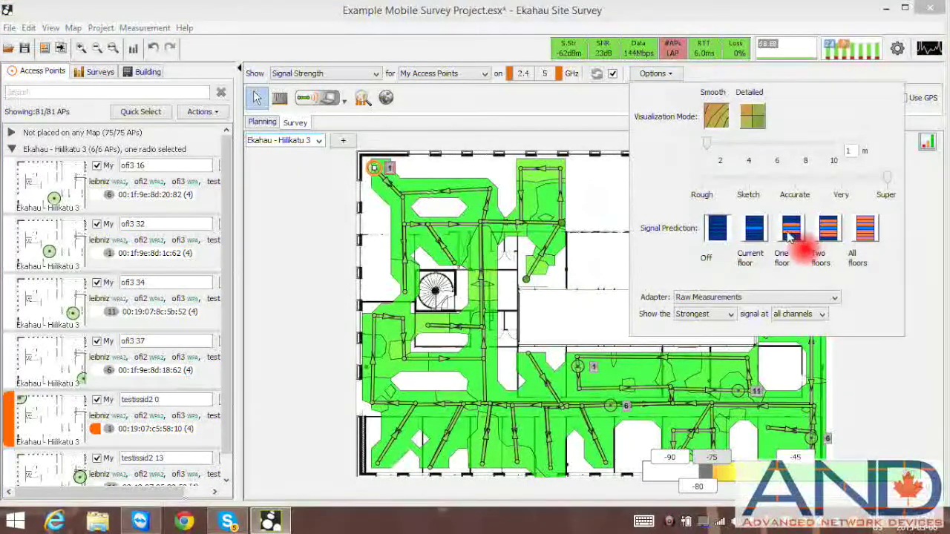
pyautogui.click(795, 236)
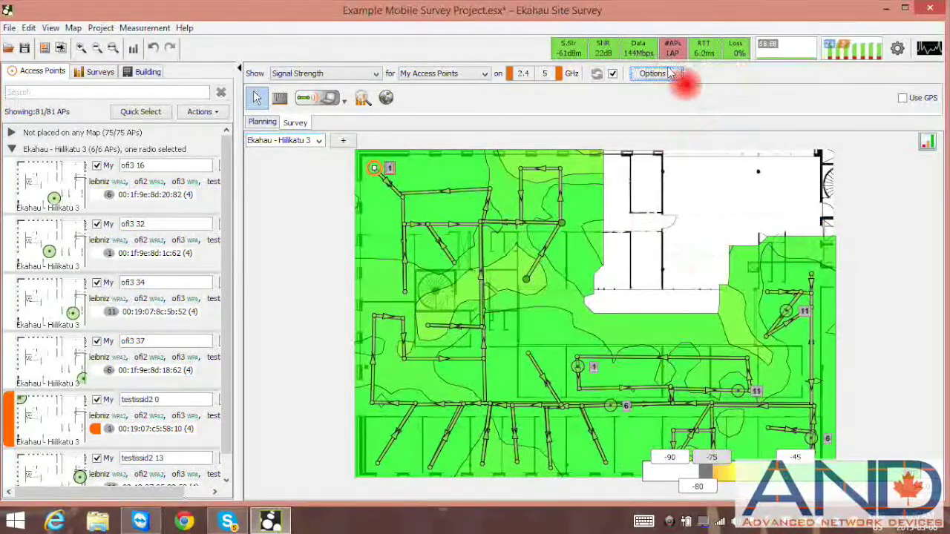
pyautogui.click(668, 73)
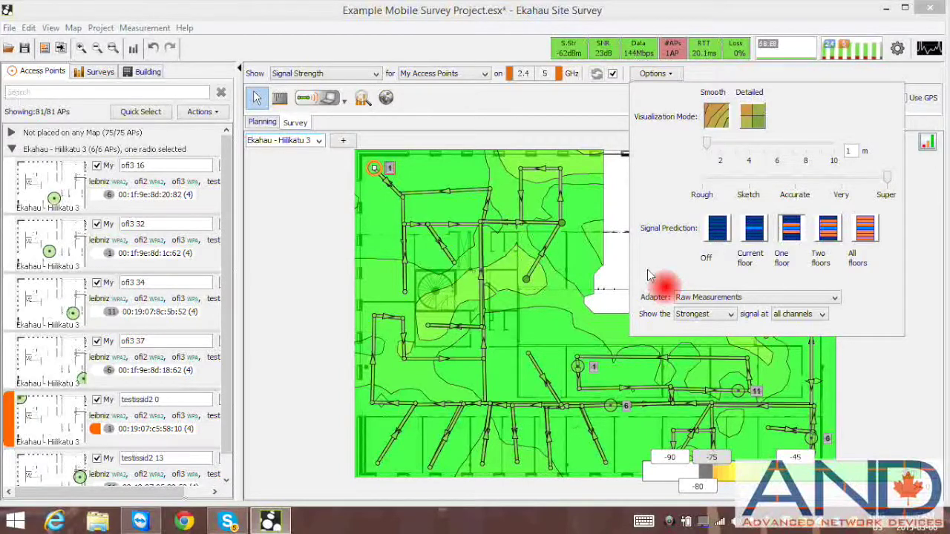
pyautogui.click(836, 297)
pyautogui.moveTo(835, 313); pyautogui.dragTo(866, 346)
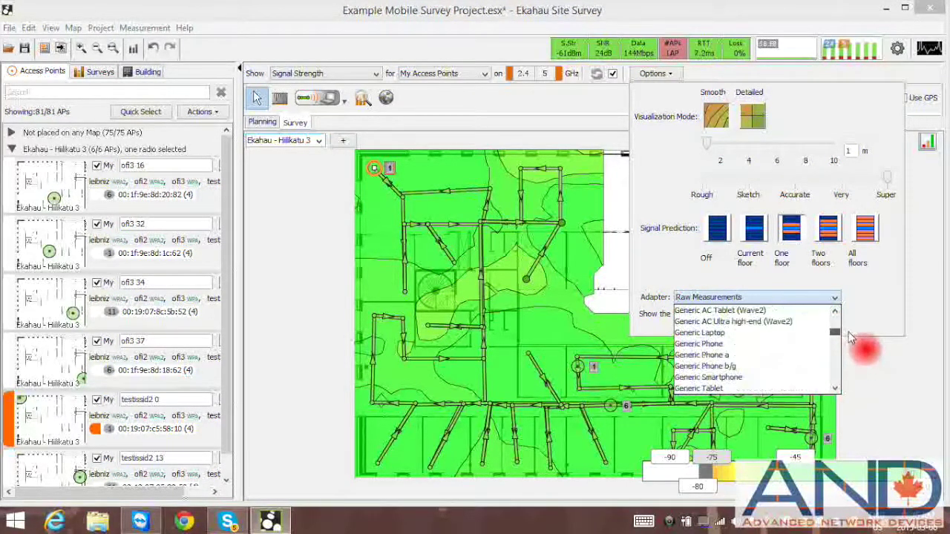
pyautogui.click(709, 355)
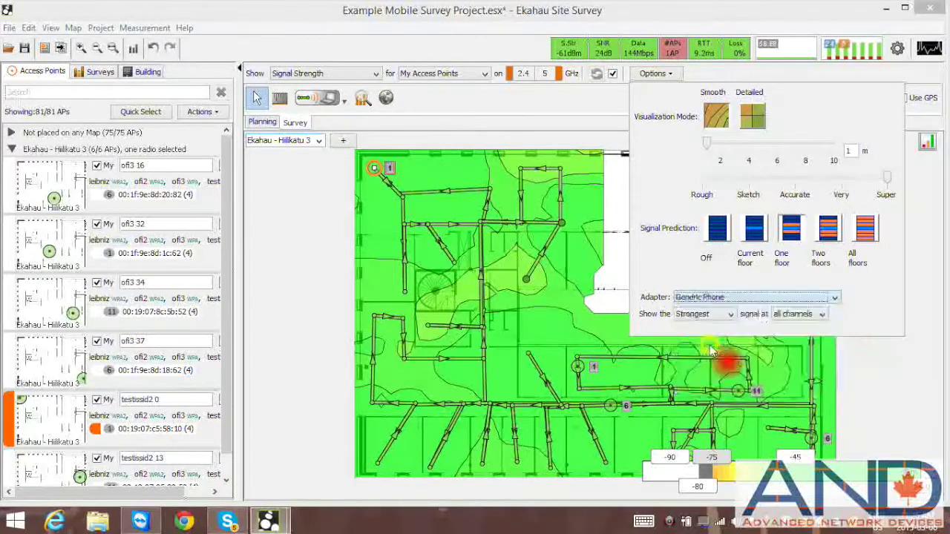
pyautogui.click(710, 353)
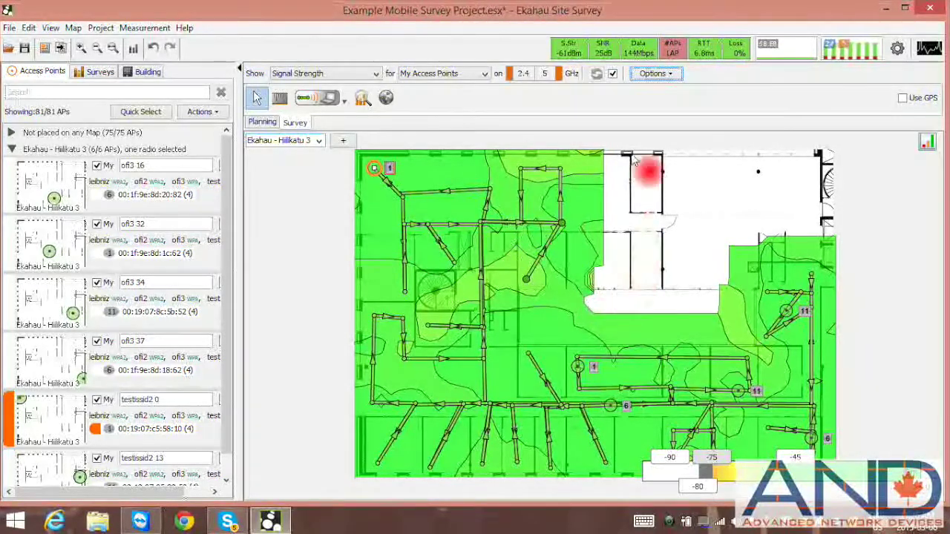
pyautogui.click(670, 76)
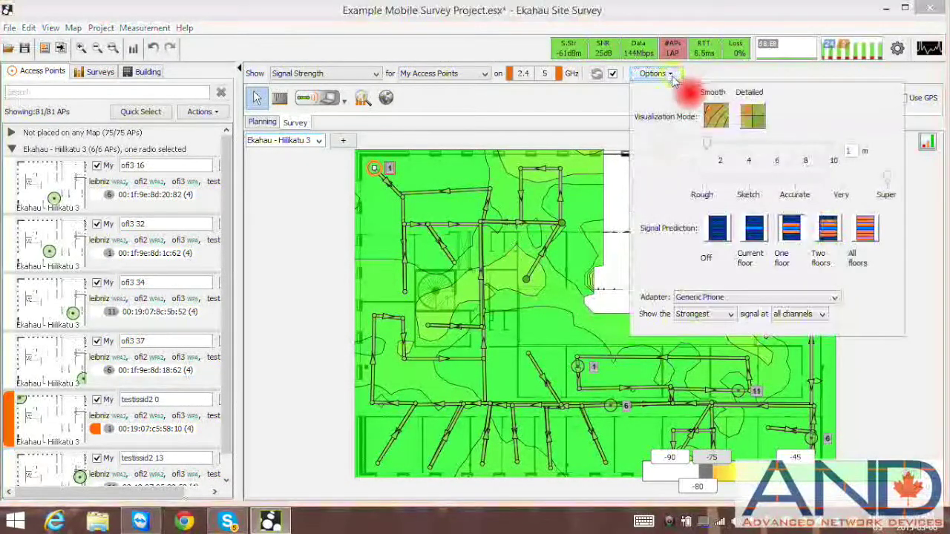
pyautogui.click(832, 297)
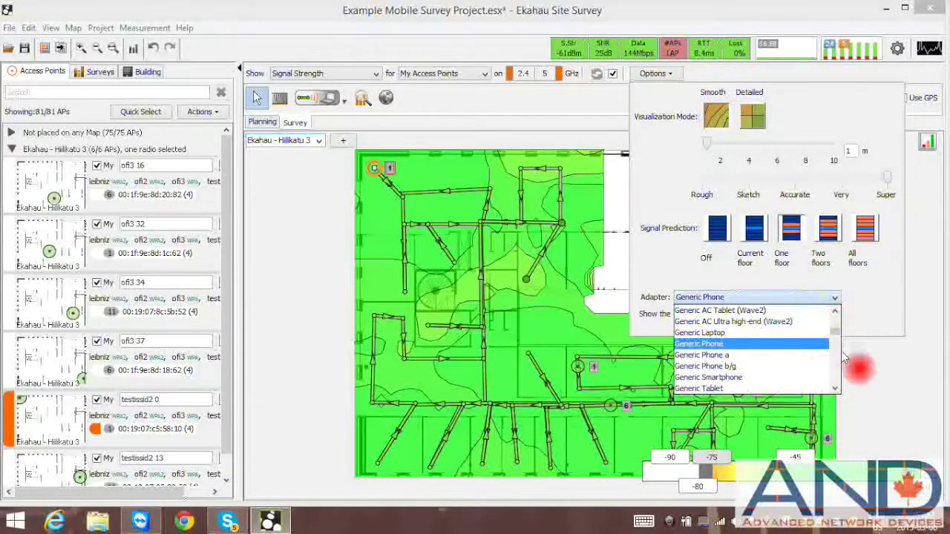
pyautogui.scroll(-5, 837, 335)
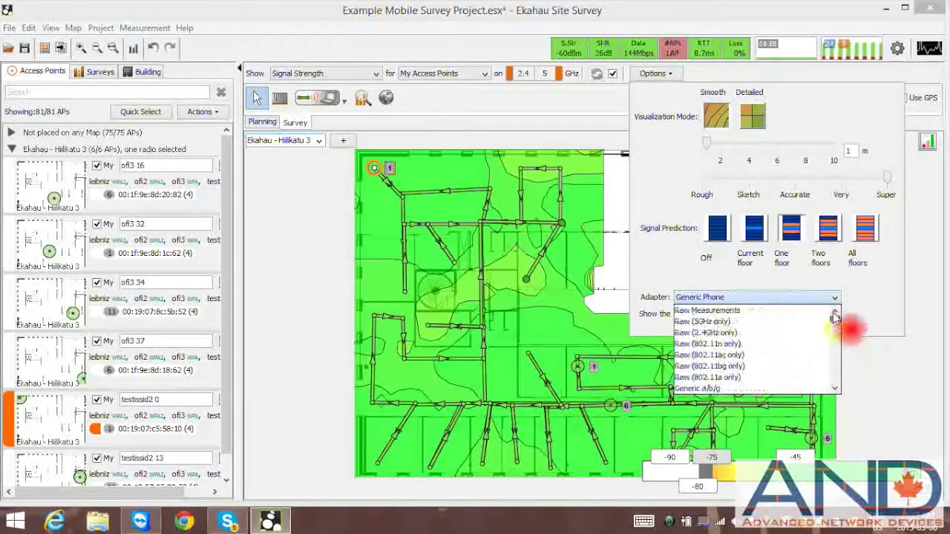
pyautogui.click(728, 310)
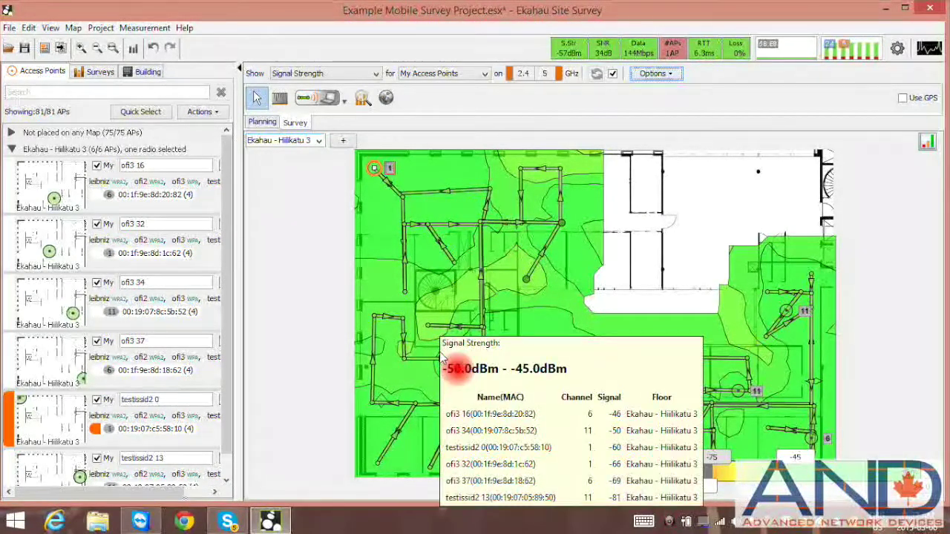
# Set the 'Show the' option in the heat map Options to '3rd strongest'.
pyautogui.click(657, 74)
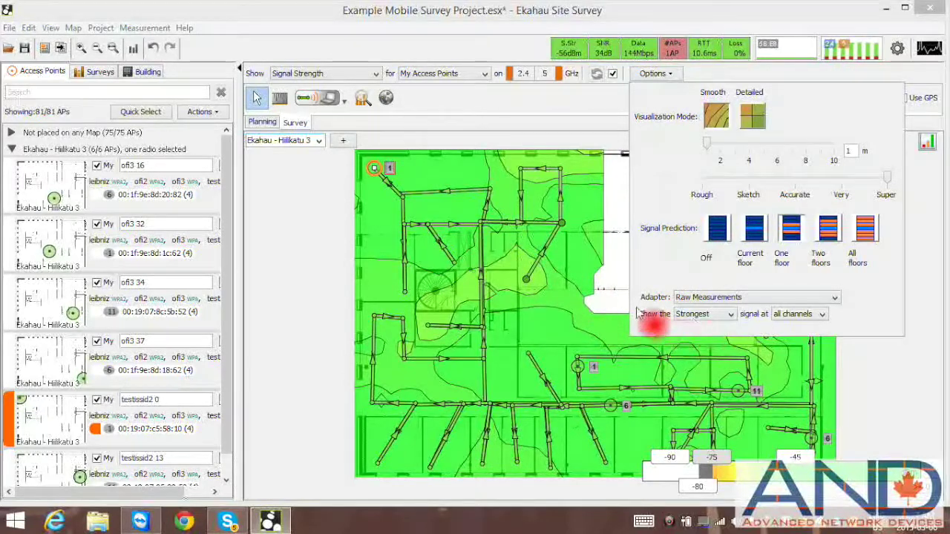
pyautogui.click(726, 316)
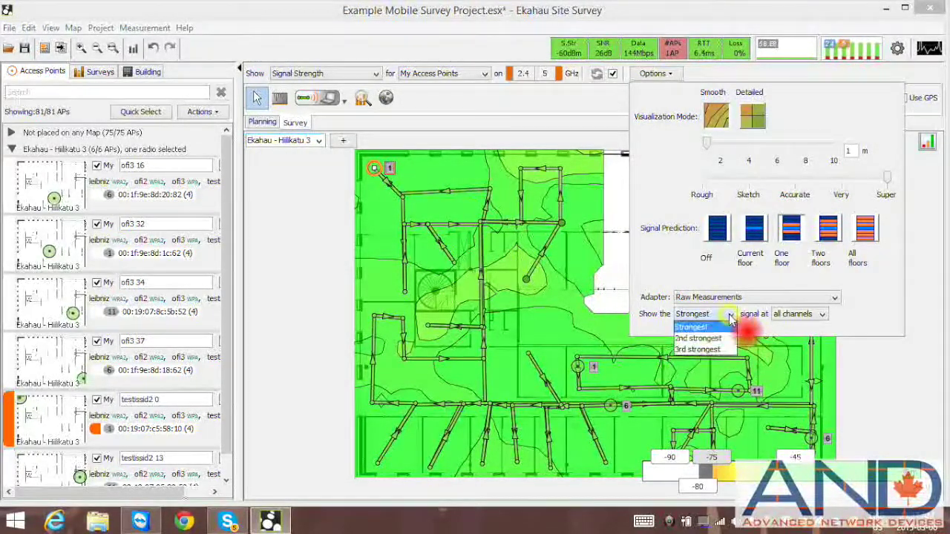
pyautogui.click(705, 350)
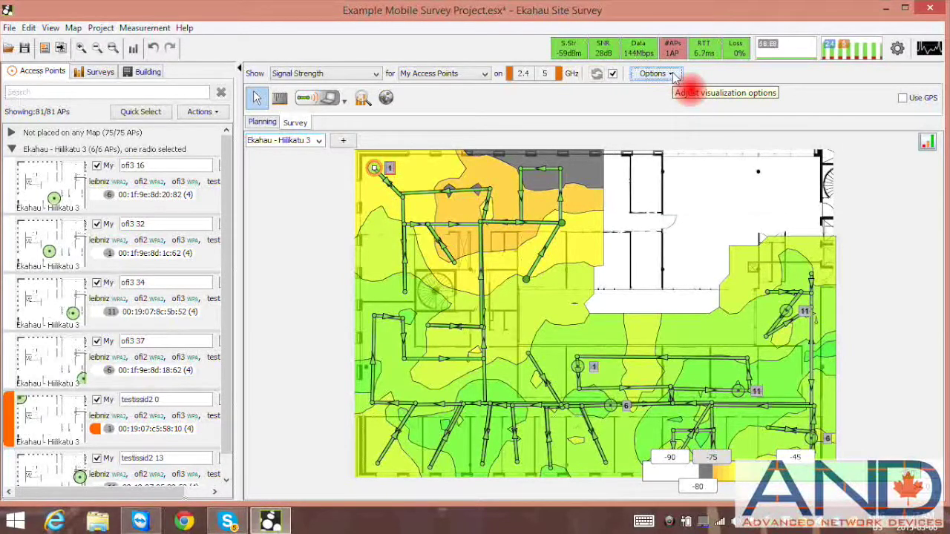
pyautogui.click(673, 75)
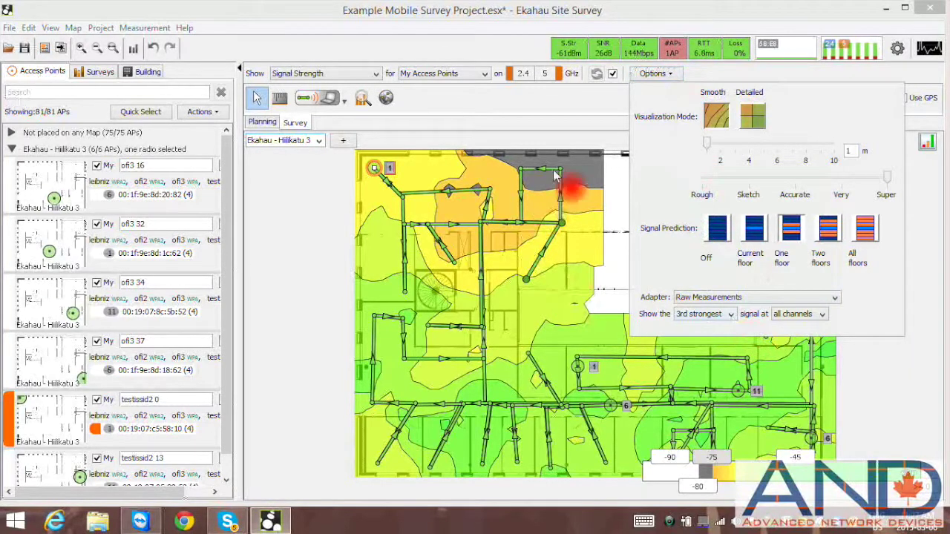
pyautogui.click(663, 74)
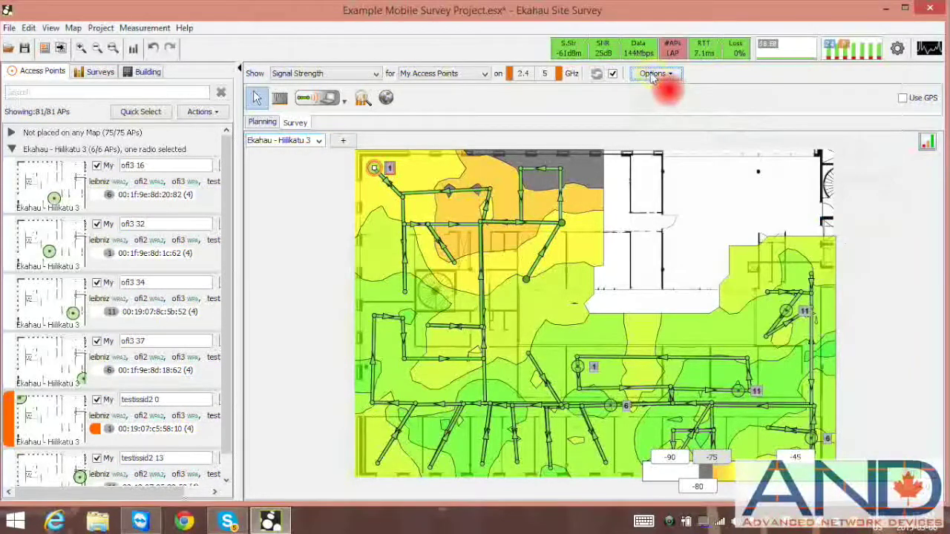
pyautogui.click(661, 74)
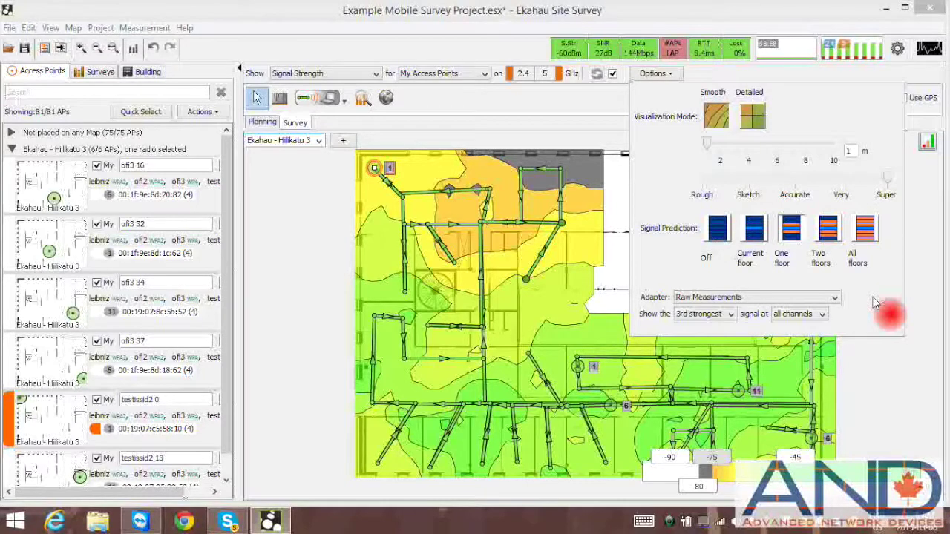
# Set the 'signal at' dropdown to channel 1 for the 3rd-strongest signal heat map.
pyautogui.click(821, 314)
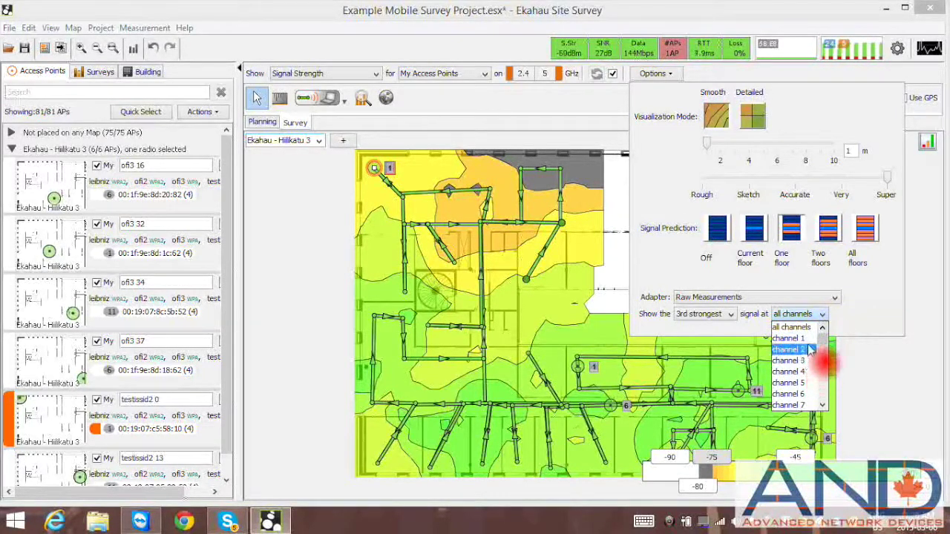
pyautogui.click(810, 349)
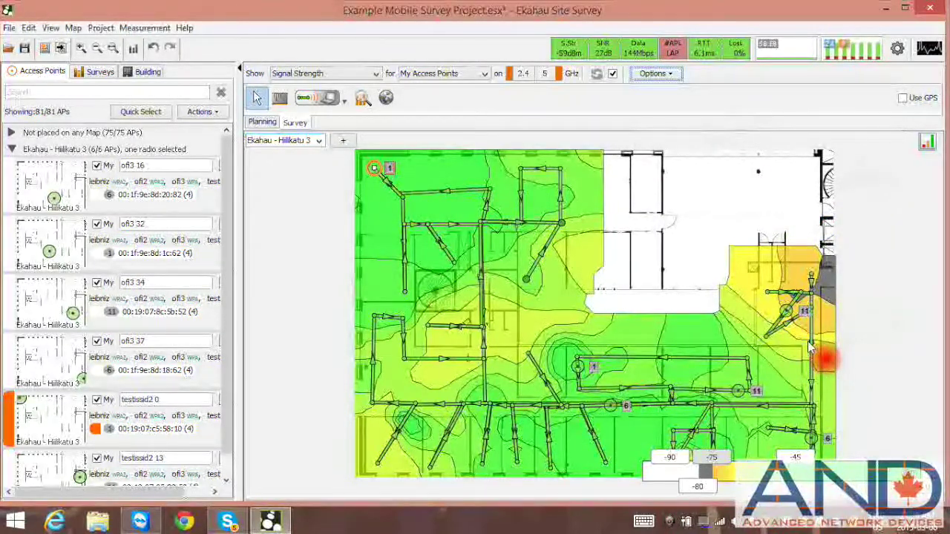
pyautogui.click(672, 75)
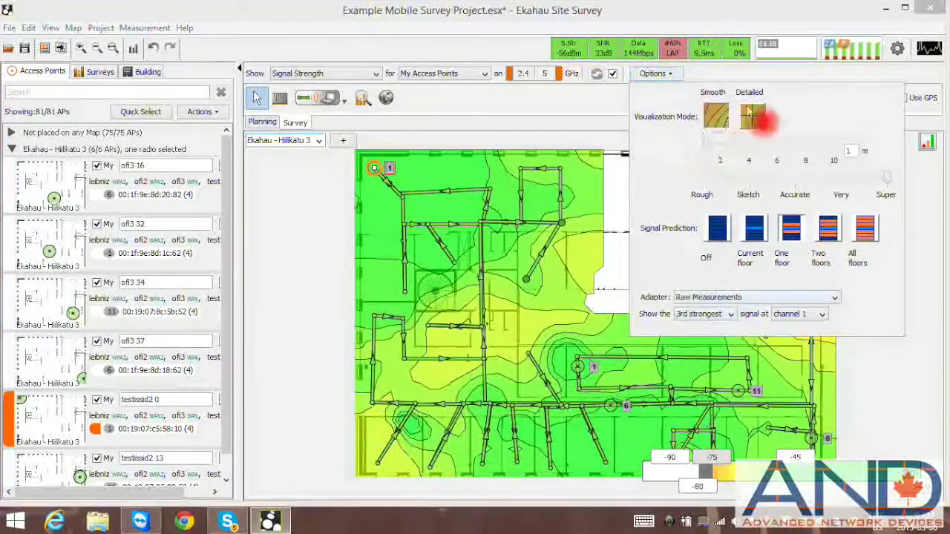
pyautogui.click(751, 80)
pyautogui.click(672, 75)
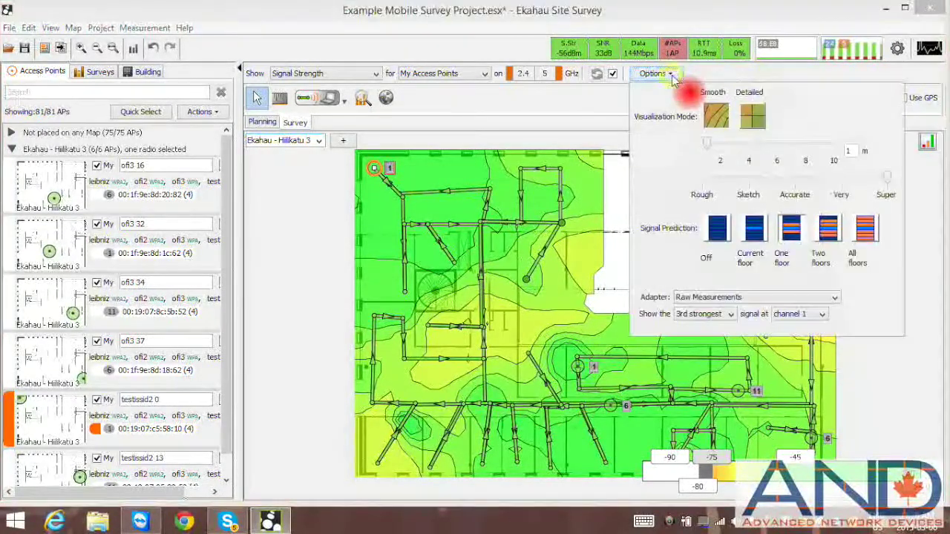